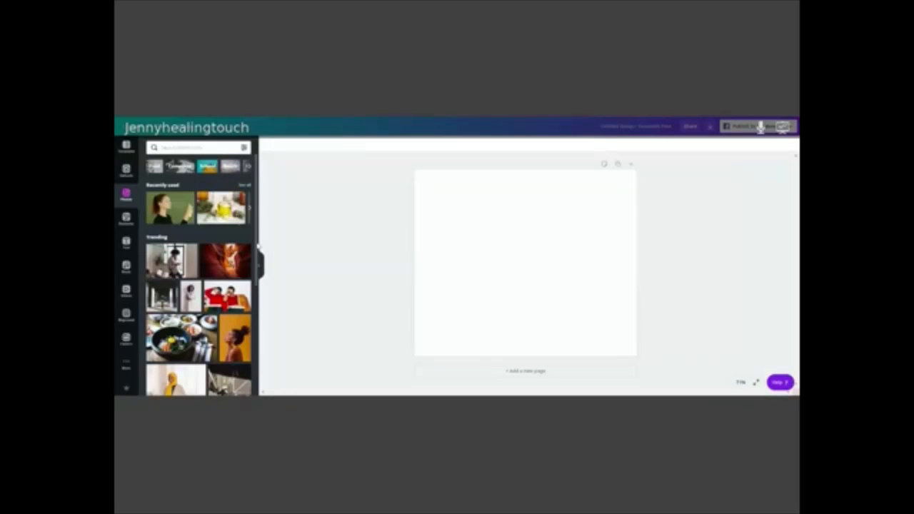
Search the photo library for "massage"
{"action": "mouse_move", "coordinate": [258, 246]}
{"action": "left_mouse_down"}
{"action": "mouse_move", "coordinate": [262, 391]}
{"action": "mouse_move", "coordinate": [260, 282]}
{"action": "mouse_move", "coordinate": [250, 258]}
{"action": "left_mouse_up"}
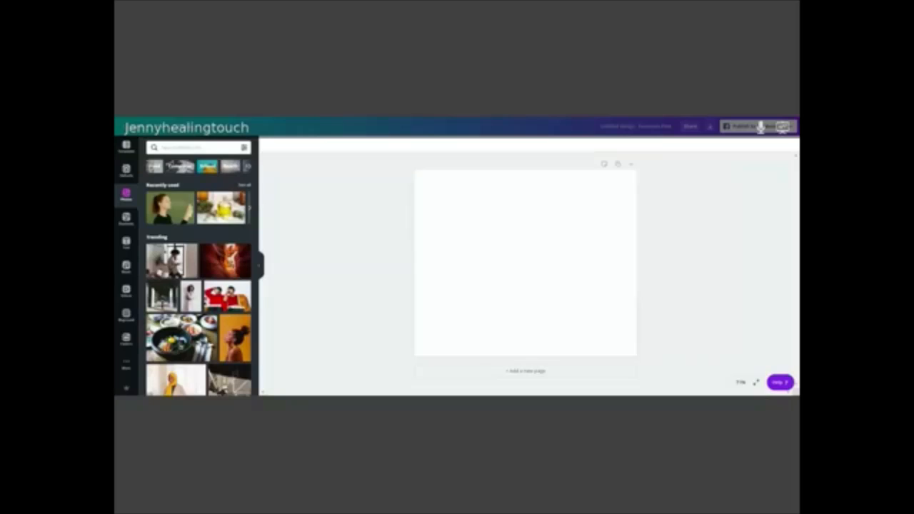
{"action": "left_click", "coordinate": [187, 148]}
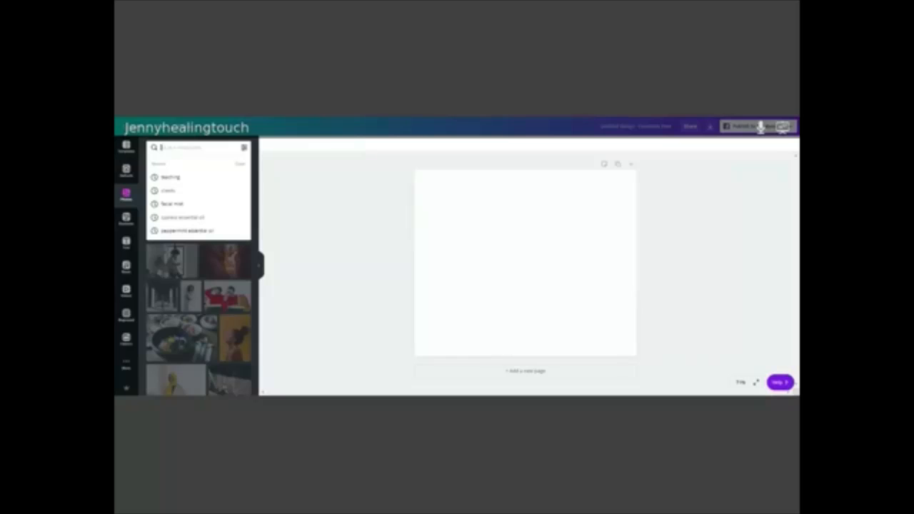
{"action": "type", "text": "m"}
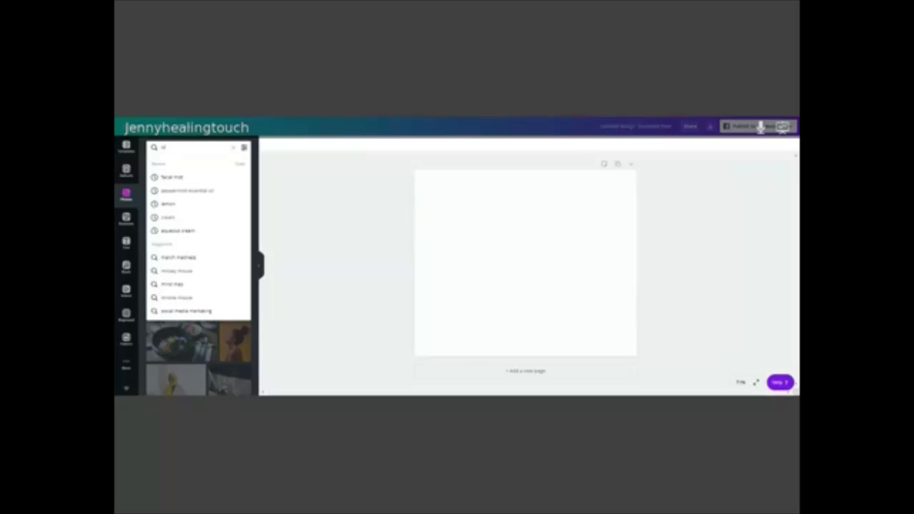
{"action": "type", "text": "assage"}
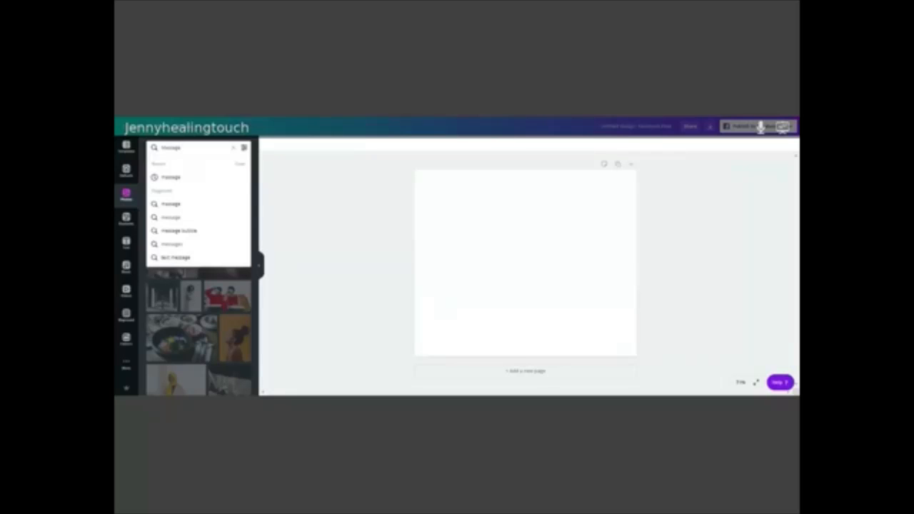
{"action": "key", "text": "Return"}
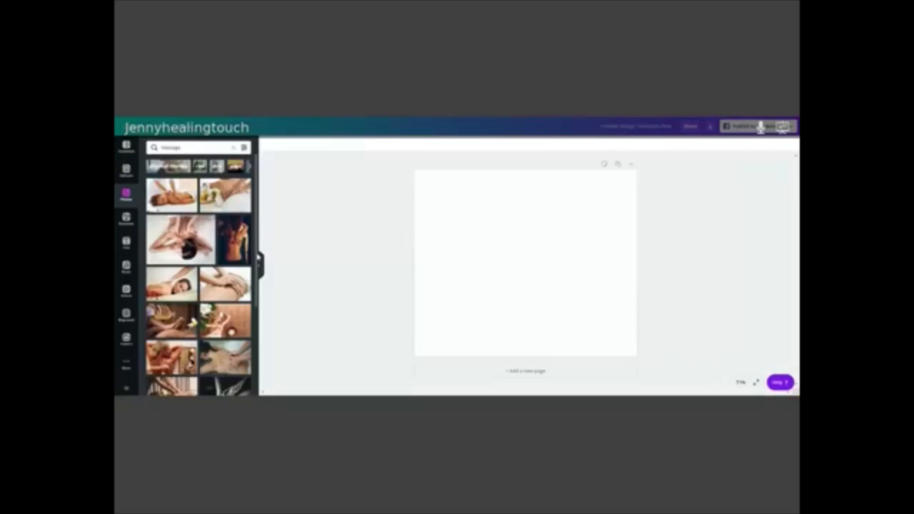
Try out two back massage photos on the page one after the other, removing each from the design again
{"action": "left_click_drag", "start_coordinate": [258, 273], "coordinate": [258, 428]}
{"action": "scroll", "coordinate": [184, 343], "scroll_direction": "down", "scroll_amount": 2}
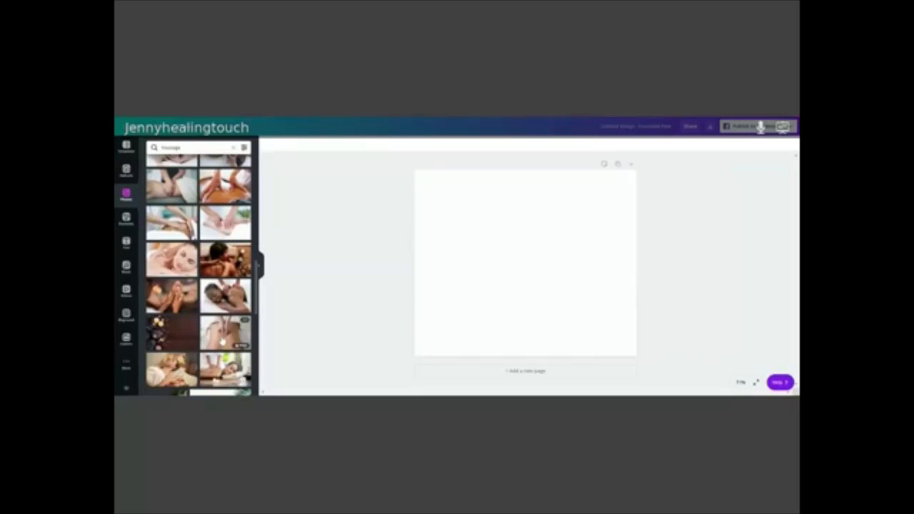
{"action": "left_click", "coordinate": [223, 341]}
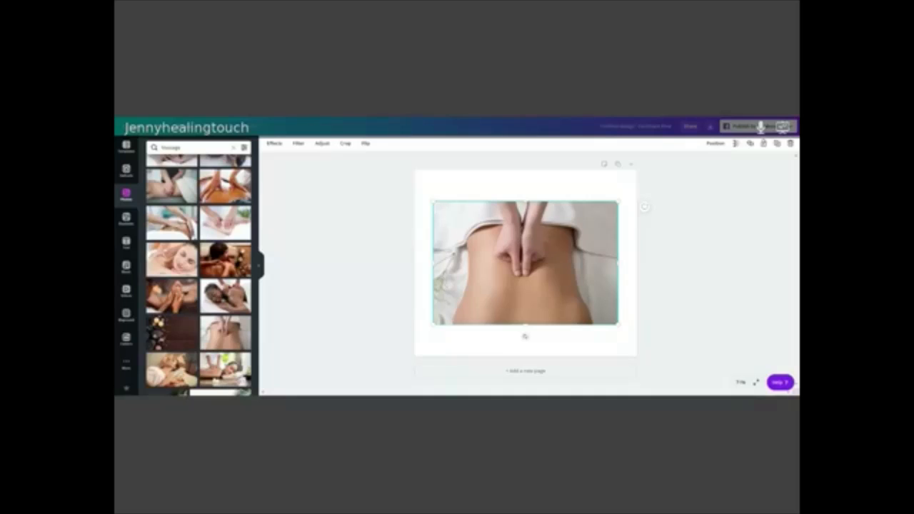
{"action": "left_click_drag", "start_coordinate": [506, 283], "coordinate": [116, 343]}
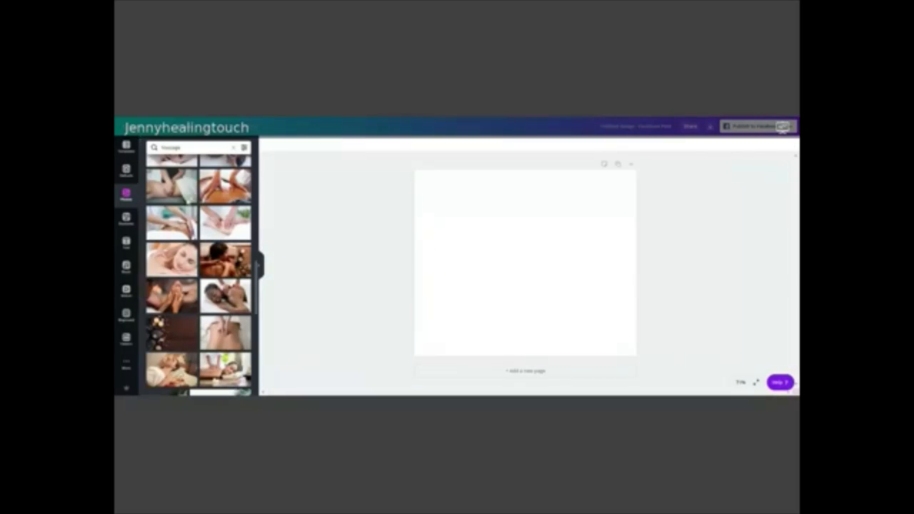
{"action": "left_click", "coordinate": [222, 187]}
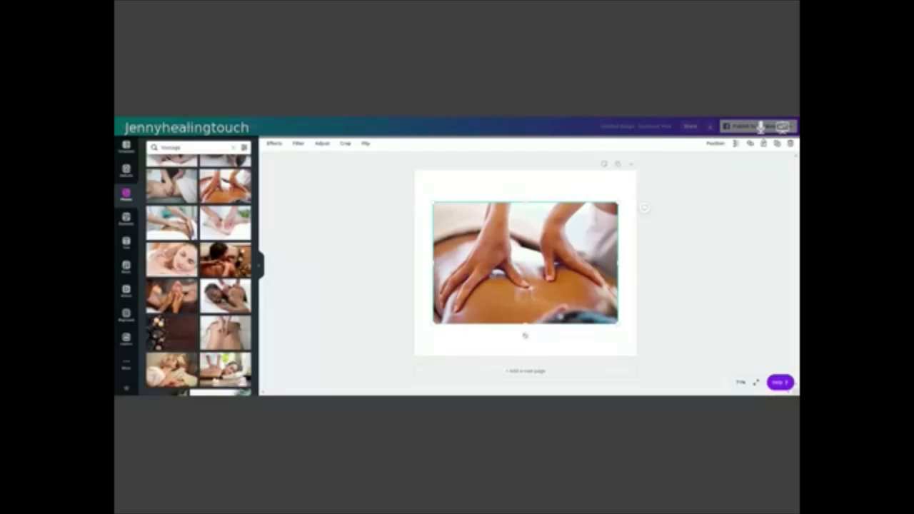
{"action": "left_click_drag", "start_coordinate": [525, 335], "coordinate": [178, 347]}
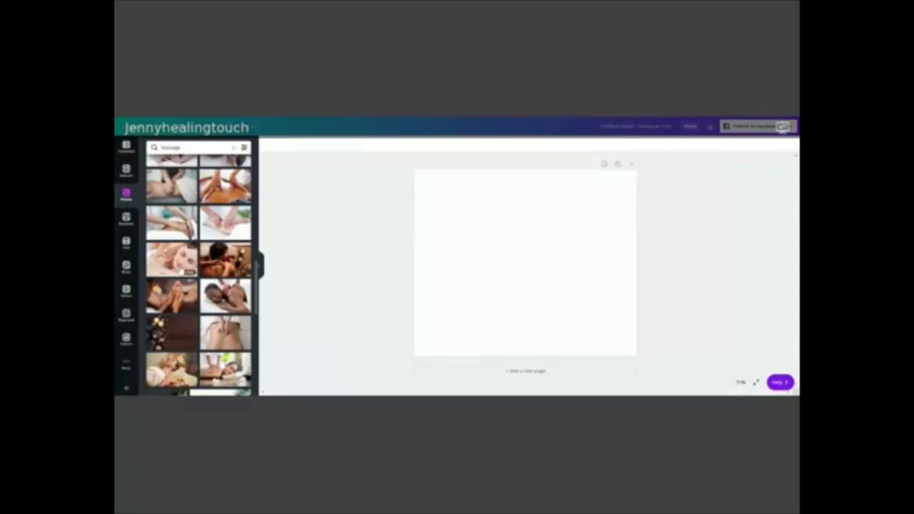
Place the massage photo with the white towel and the foot massage photo on the page, and remove both again
{"action": "left_click", "coordinate": [174, 193]}
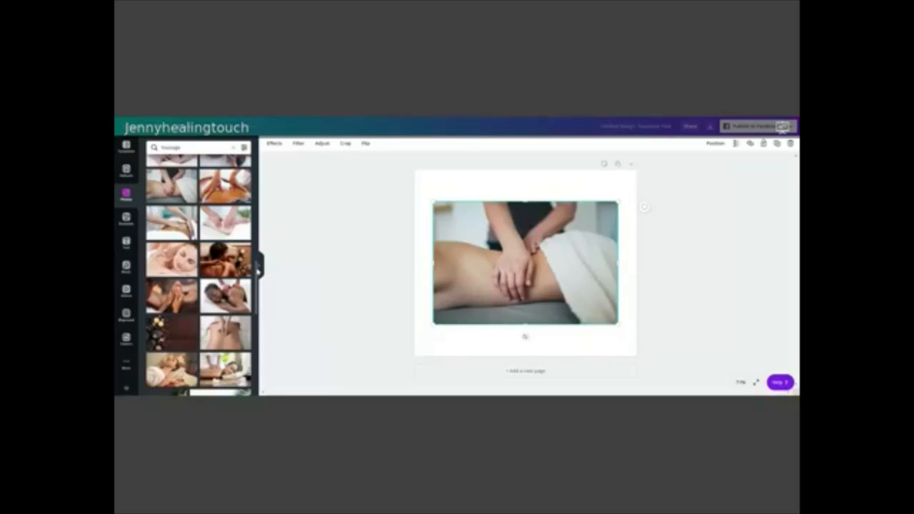
{"action": "left_click_drag", "start_coordinate": [257, 272], "coordinate": [260, 238]}
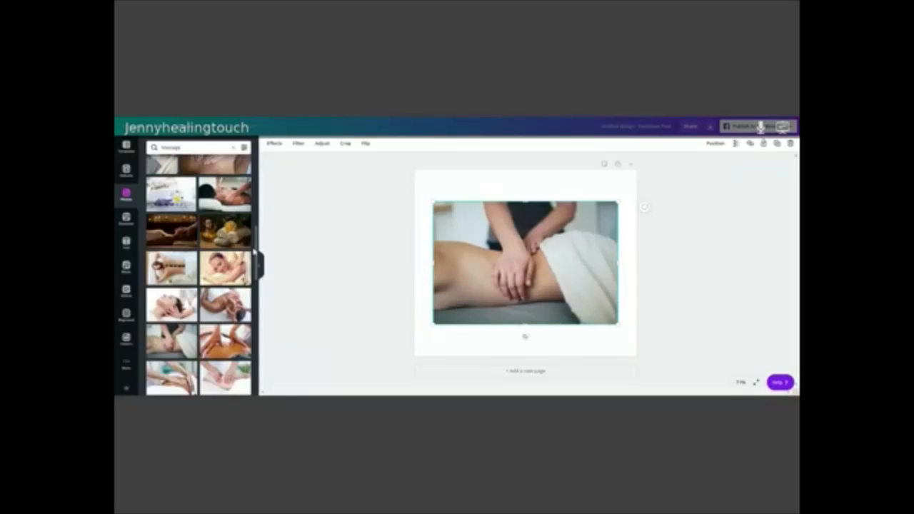
{"action": "scroll", "coordinate": [256, 255], "scroll_direction": "down", "scroll_amount": 1}
{"action": "left_click_drag", "start_coordinate": [258, 255], "coordinate": [261, 341]}
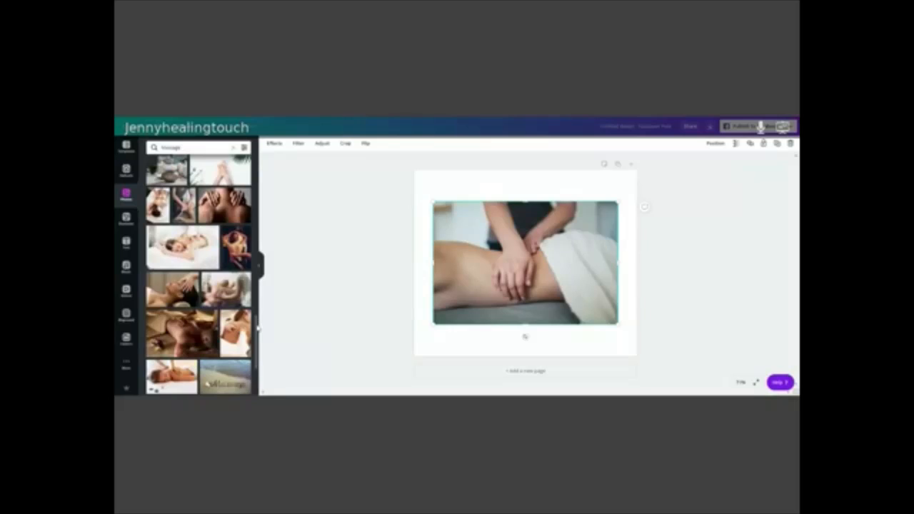
{"action": "left_click_drag", "start_coordinate": [259, 327], "coordinate": [258, 371]}
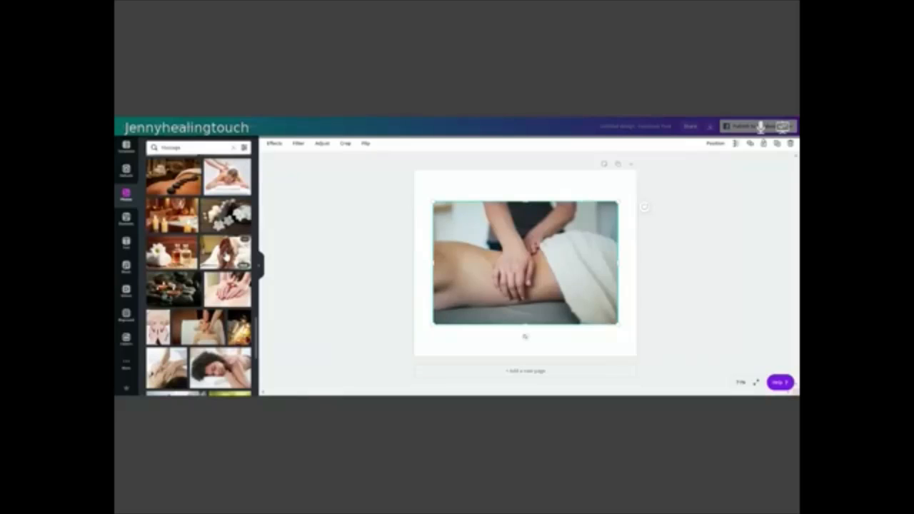
{"action": "left_click", "coordinate": [227, 254]}
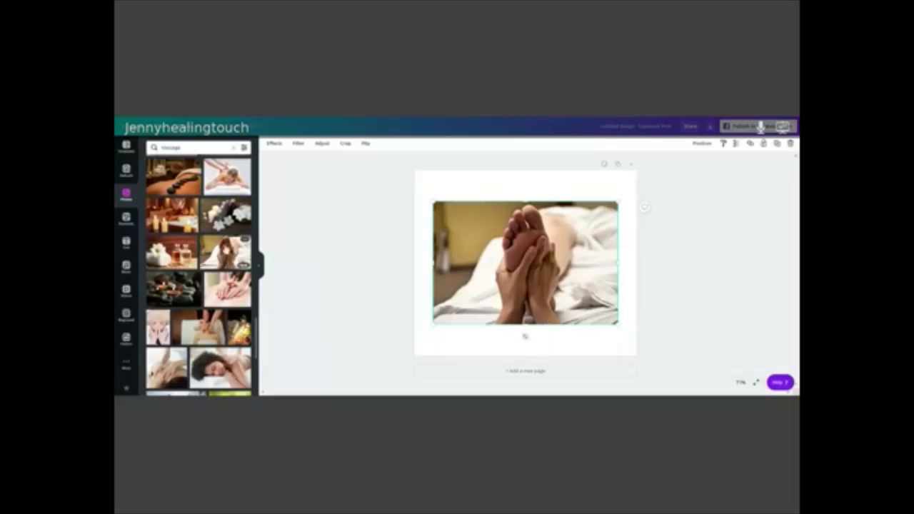
{"action": "left_click_drag", "start_coordinate": [468, 247], "coordinate": [125, 268]}
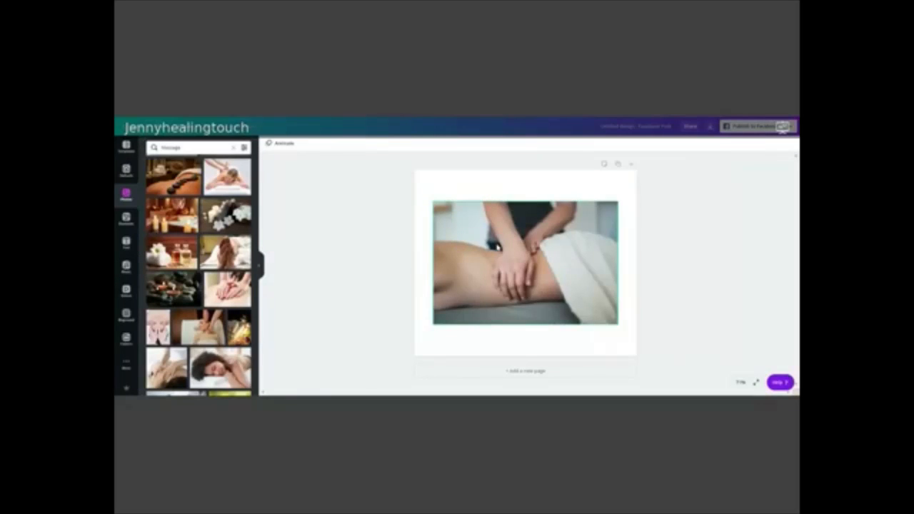
{"action": "left_click_drag", "start_coordinate": [492, 245], "coordinate": [146, 247]}
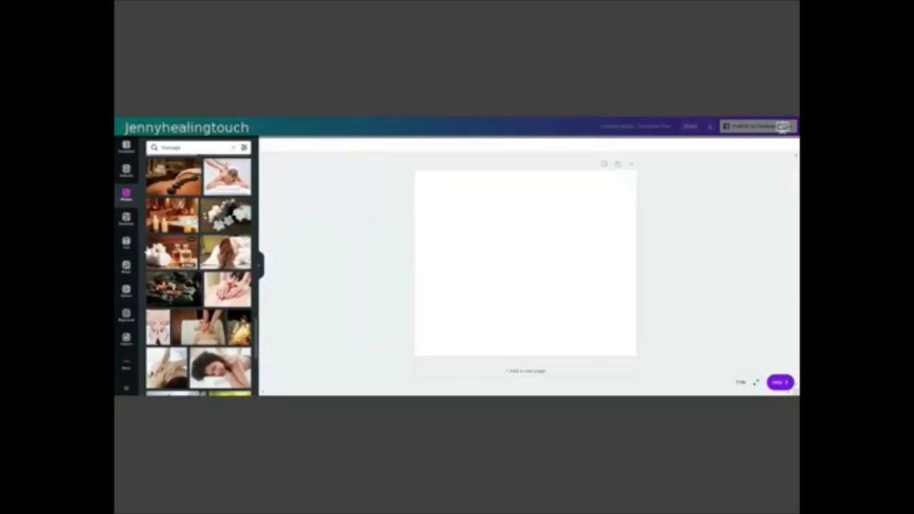
Browse the element categories, search the elements for "arrow" and look through the arrow graphics
{"action": "left_click", "coordinate": [126, 220]}
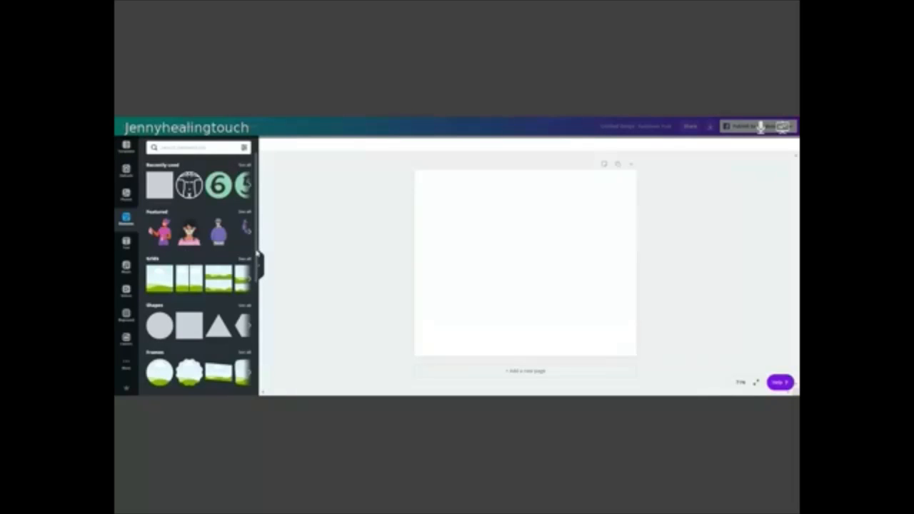
{"action": "scroll", "coordinate": [243, 271], "scroll_direction": "down", "scroll_amount": 4}
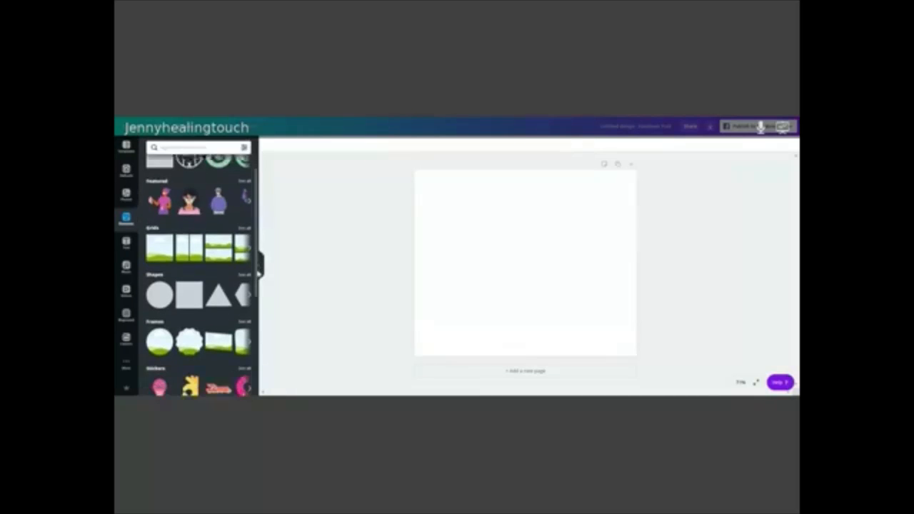
{"action": "scroll", "coordinate": [250, 307], "scroll_direction": "down", "scroll_amount": 2}
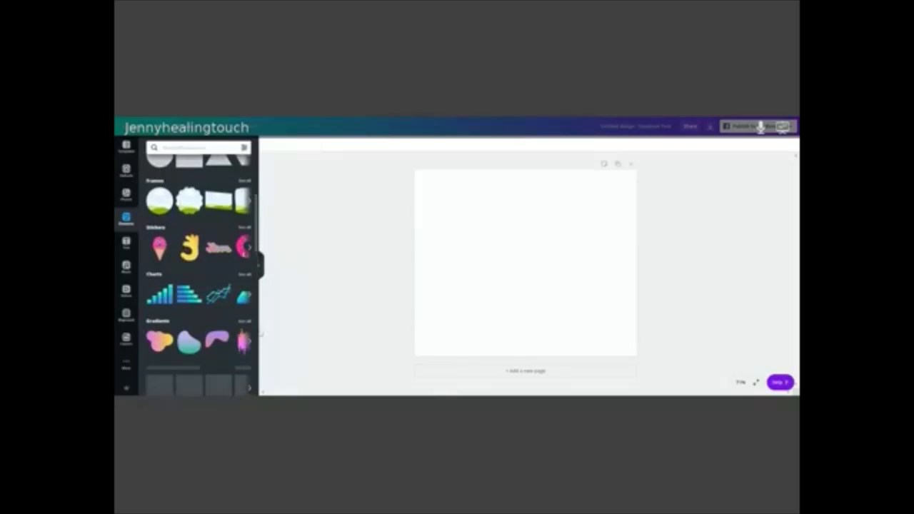
{"action": "scroll", "coordinate": [250, 307], "scroll_direction": "up", "scroll_amount": 5}
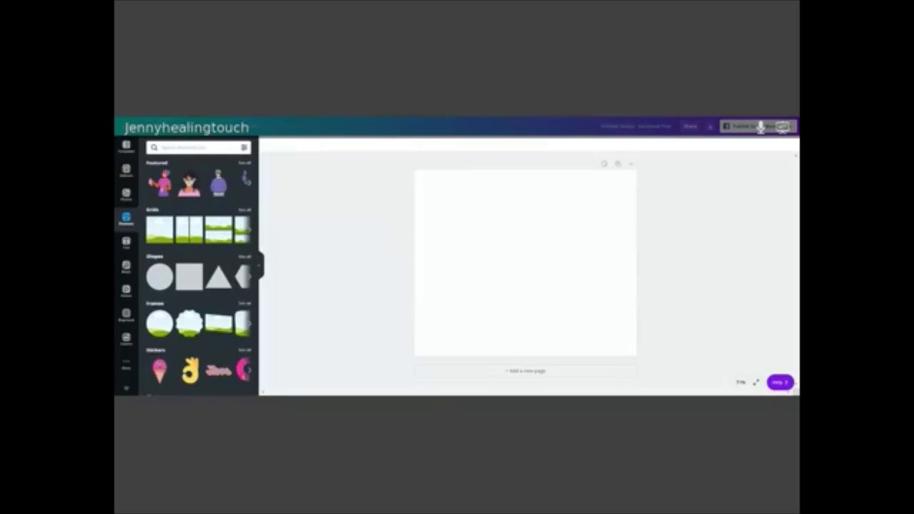
{"action": "left_click", "coordinate": [161, 147]}
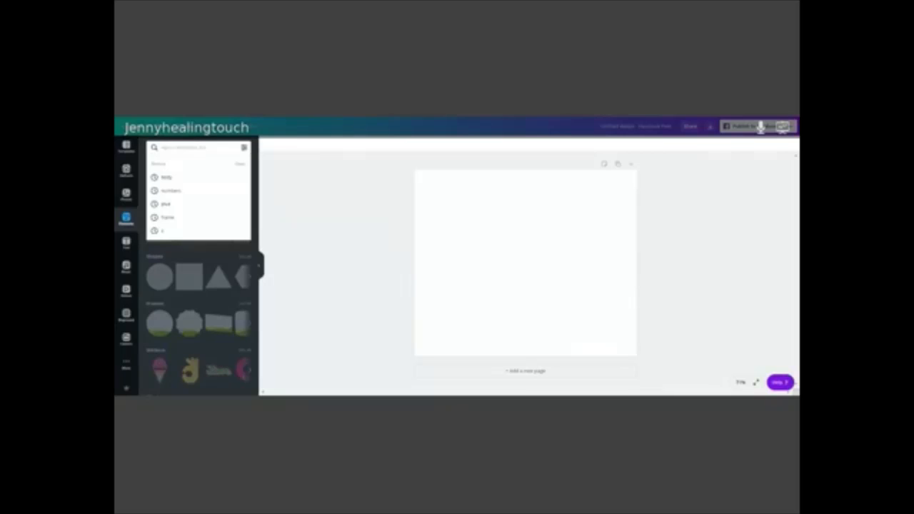
{"action": "type", "text": "arrow"}
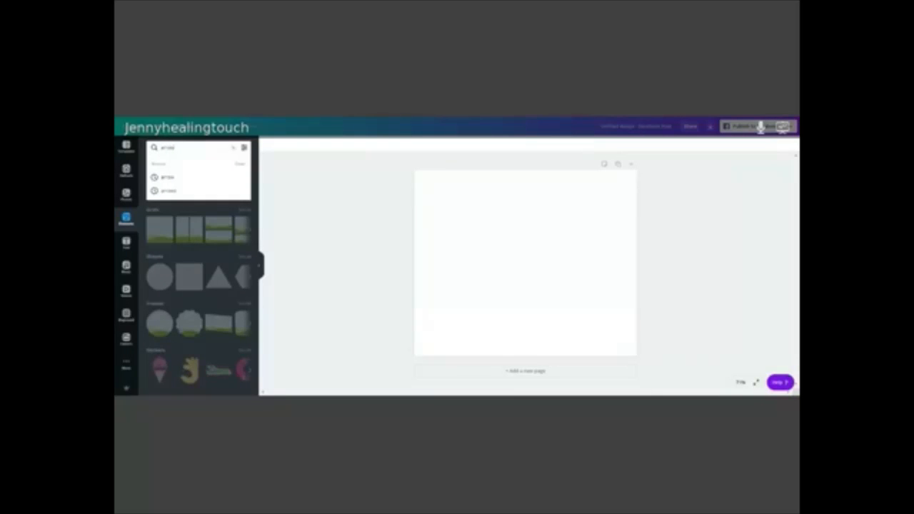
{"action": "key", "text": "Return"}
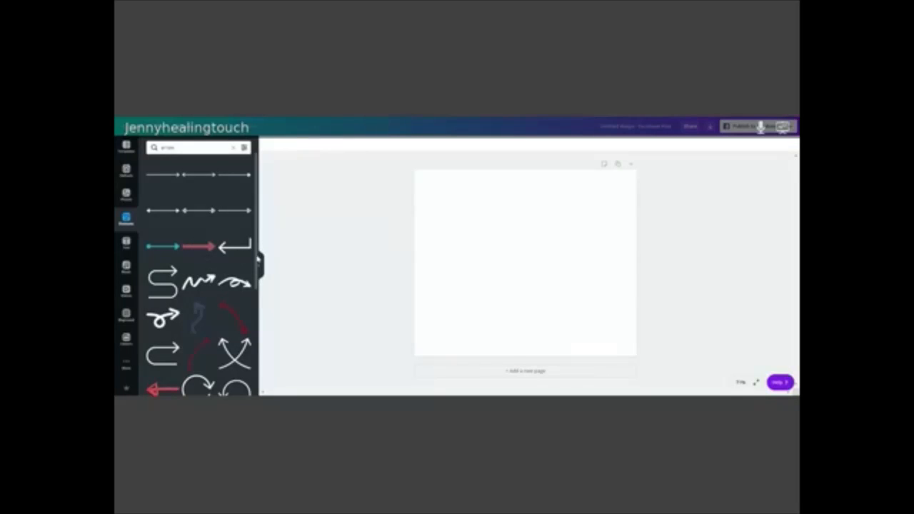
{"action": "scroll", "coordinate": [258, 260], "scroll_direction": "down", "scroll_amount": 5}
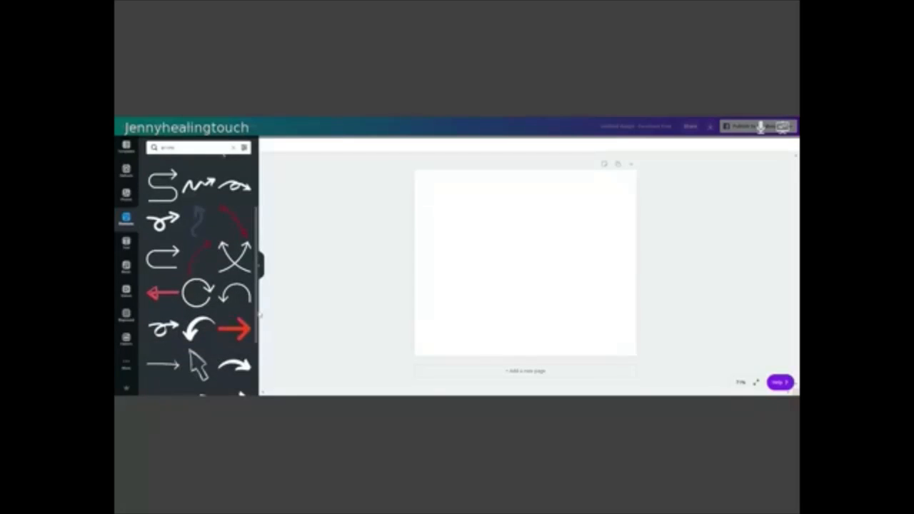
{"action": "scroll", "coordinate": [259, 340], "scroll_direction": "up", "scroll_amount": 5}
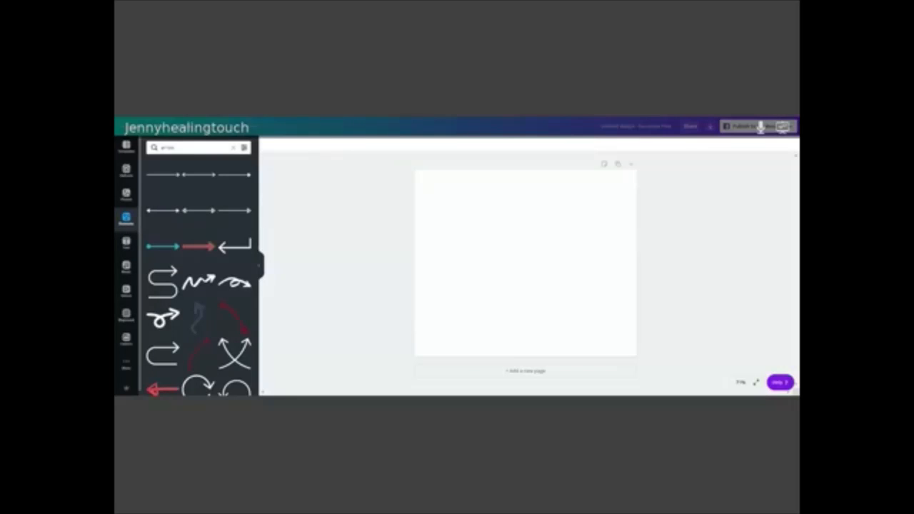
Search the elements for "shapes" and add the plain square to the blank page
{"action": "left_click", "coordinate": [125, 220]}
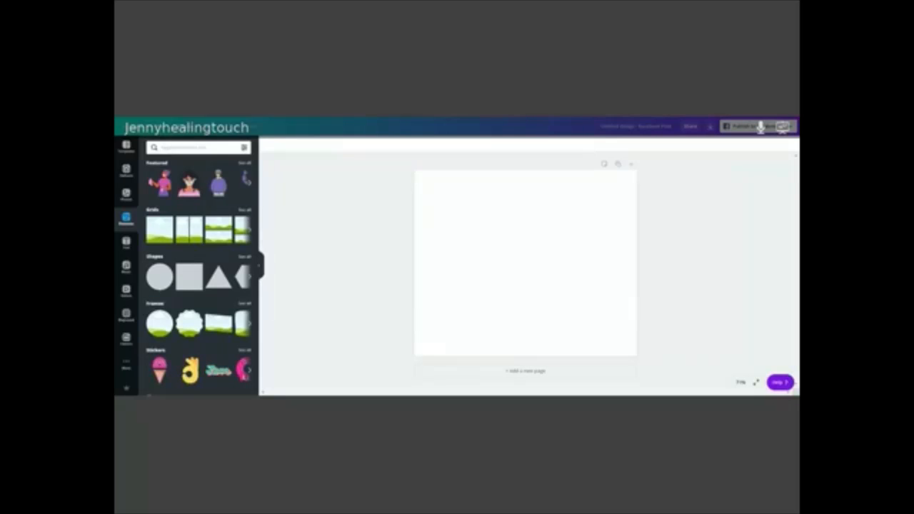
{"action": "left_click", "coordinate": [192, 148]}
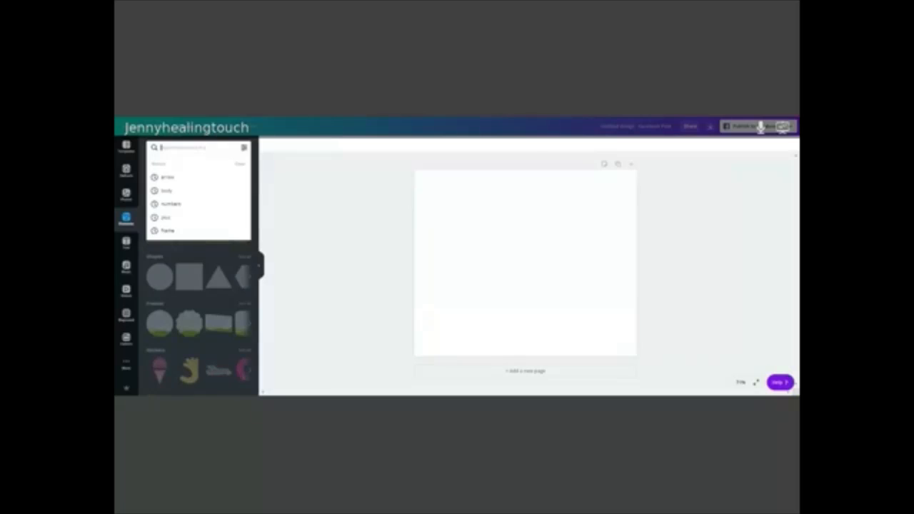
{"action": "type", "text": "shapes"}
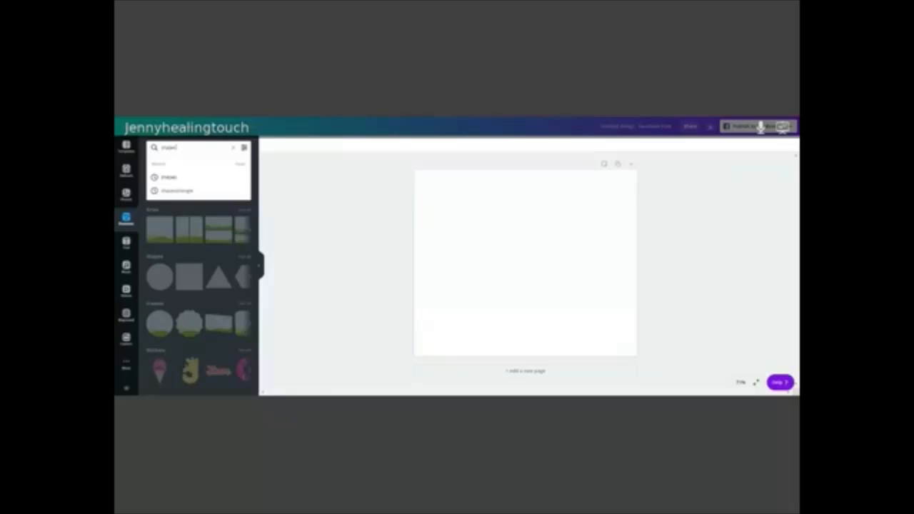
{"action": "left_click", "coordinate": [191, 175]}
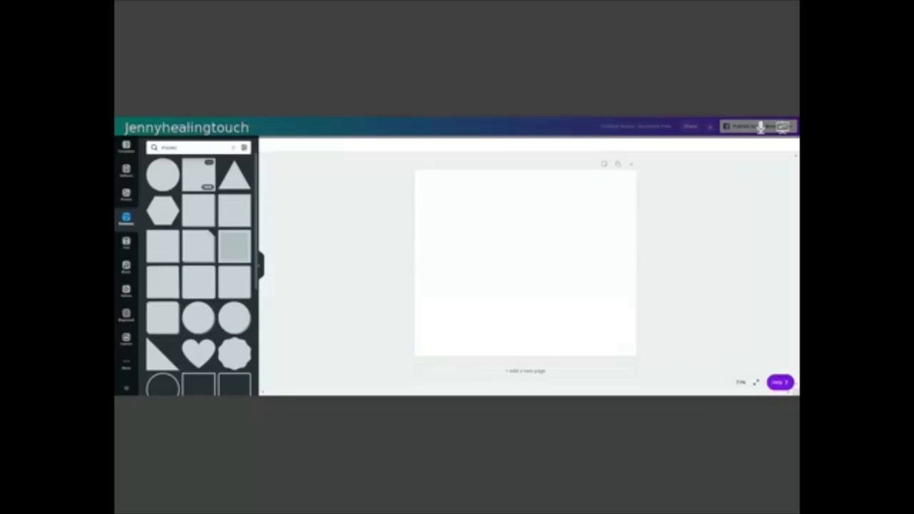
{"action": "left_click", "coordinate": [199, 175]}
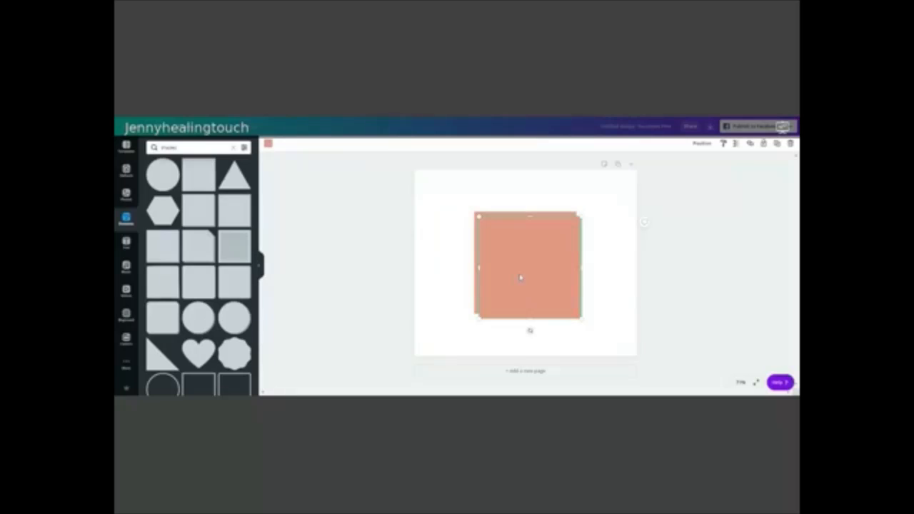
{"action": "left_click_drag", "start_coordinate": [520, 277], "coordinate": [164, 307]}
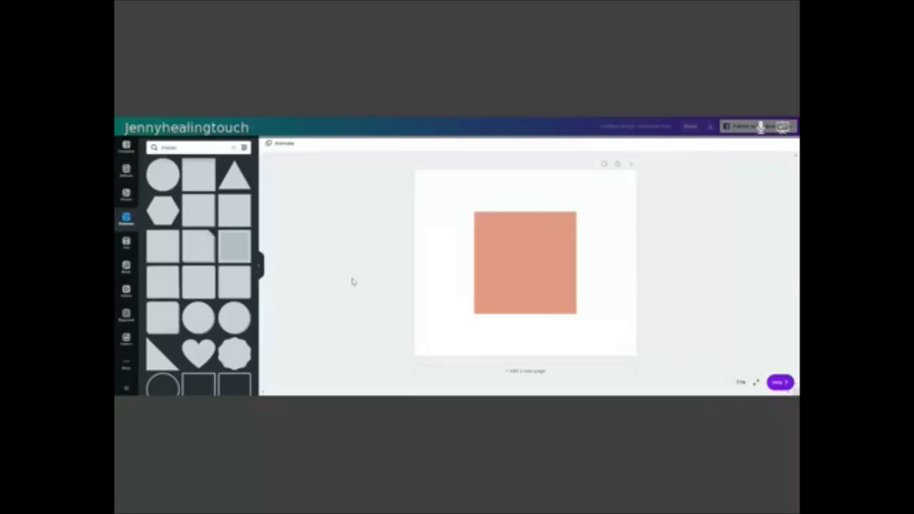
Stretch the square to all four page edges so that it covers the whole page as a coloured background
{"action": "left_click", "coordinate": [529, 259]}
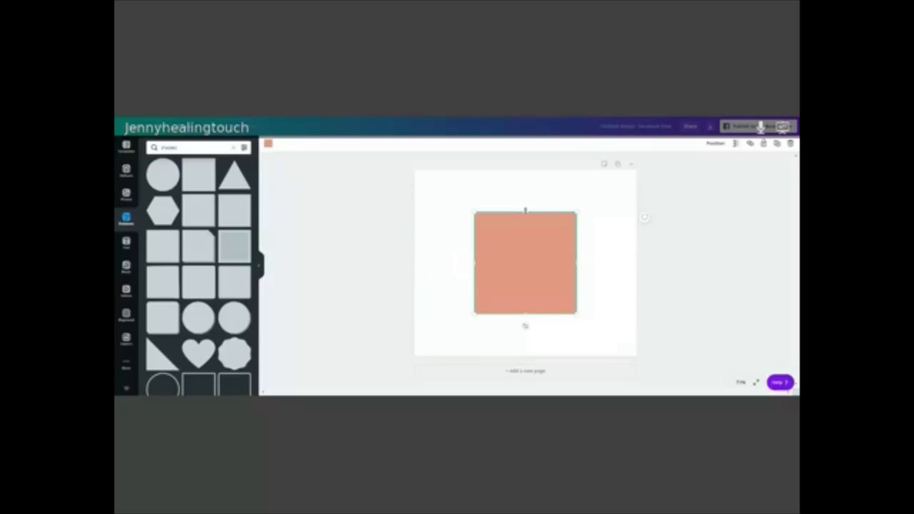
{"action": "mouse_move", "coordinate": [525, 209]}
{"action": "left_mouse_down"}
{"action": "mouse_move", "coordinate": [526, 191]}
{"action": "mouse_move", "coordinate": [526, 203]}
{"action": "left_mouse_up"}
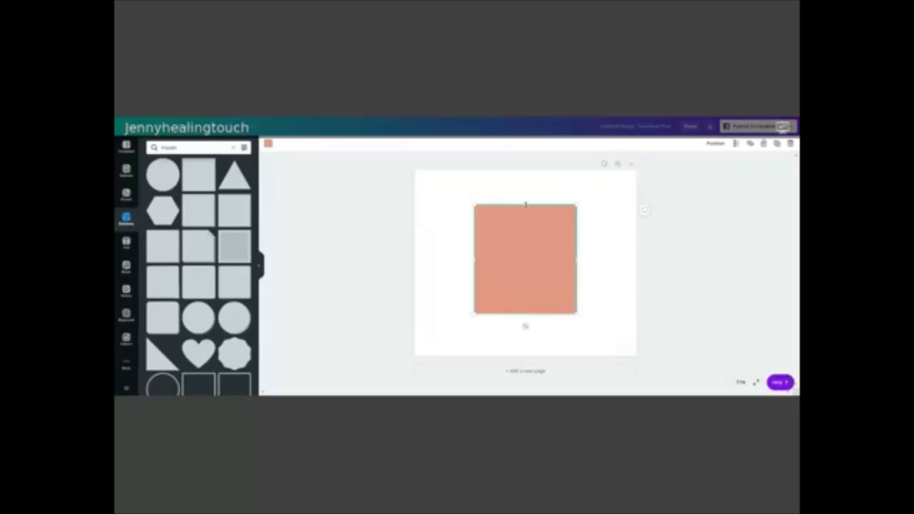
{"action": "left_click_drag", "start_coordinate": [526, 204], "coordinate": [525, 170]}
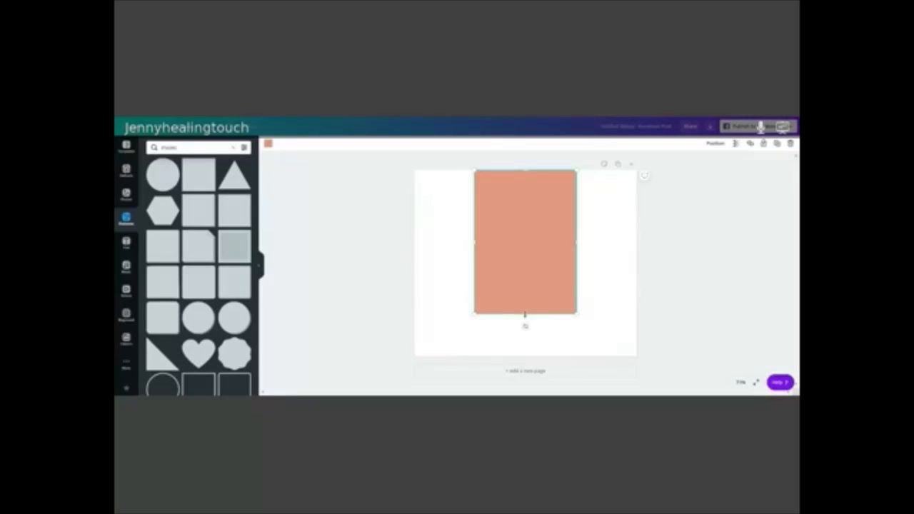
{"action": "left_click_drag", "start_coordinate": [525, 314], "coordinate": [522, 355]}
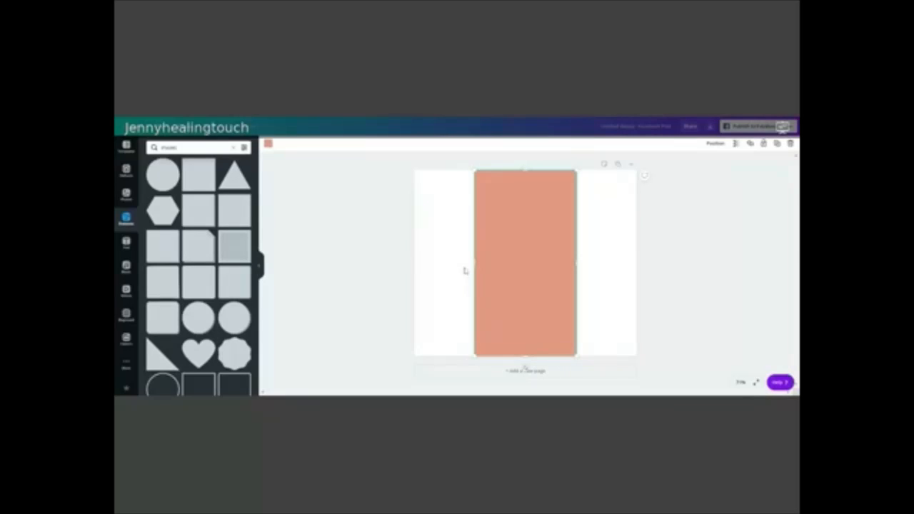
{"action": "left_click_drag", "start_coordinate": [473, 261], "coordinate": [412, 261]}
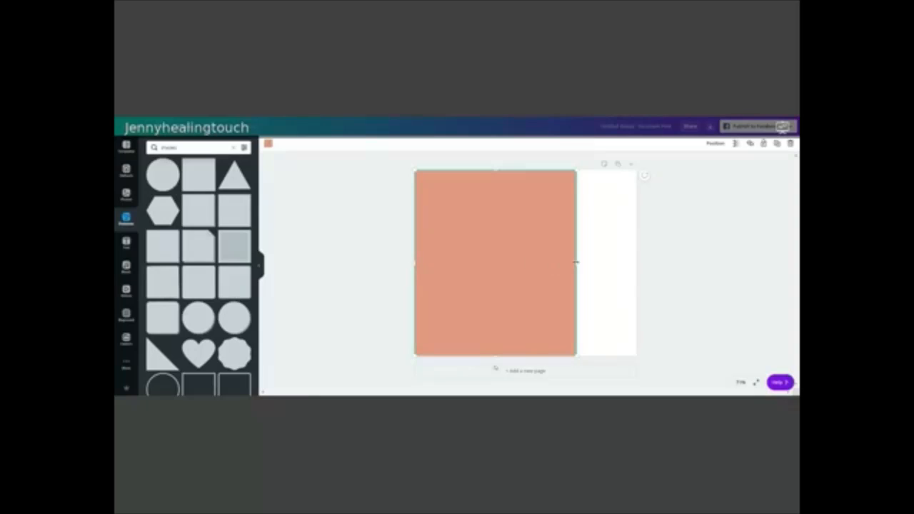
{"action": "left_click_drag", "start_coordinate": [576, 263], "coordinate": [636, 260]}
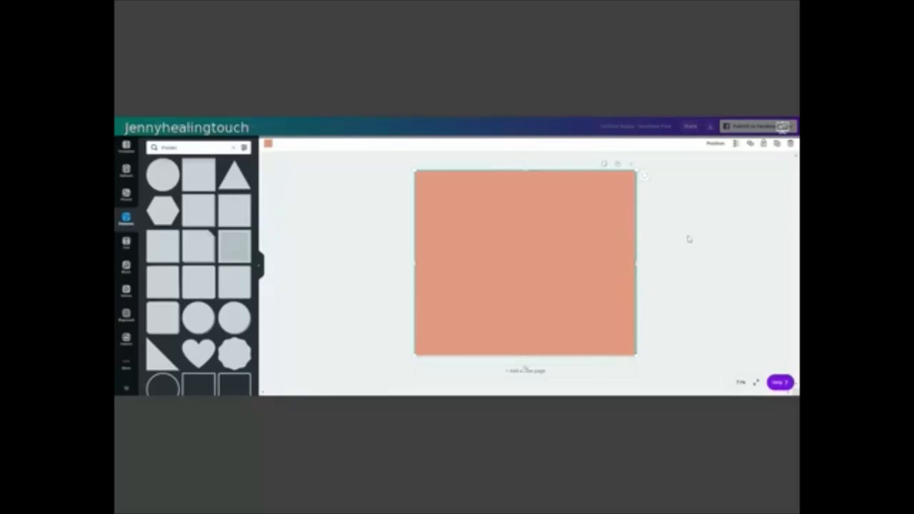
{"action": "left_click", "coordinate": [696, 238]}
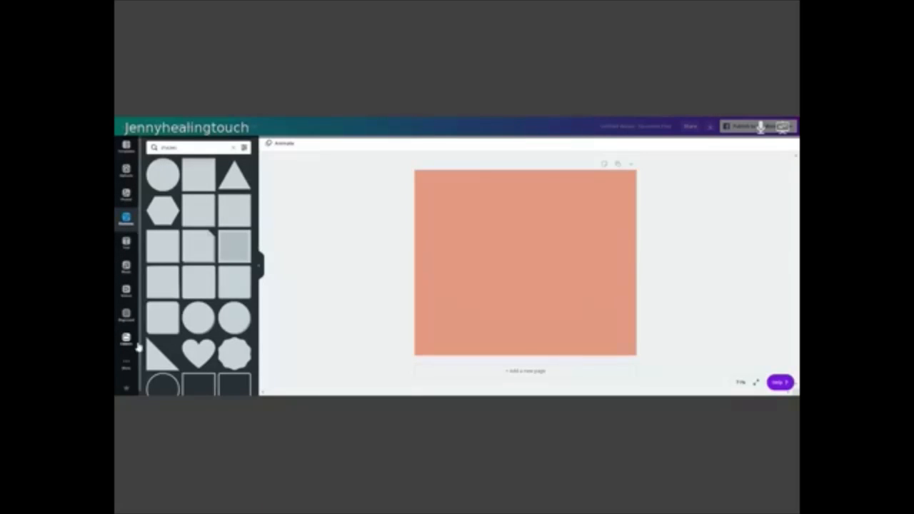
Open the library of uploaded images
{"action": "left_click", "coordinate": [126, 170]}
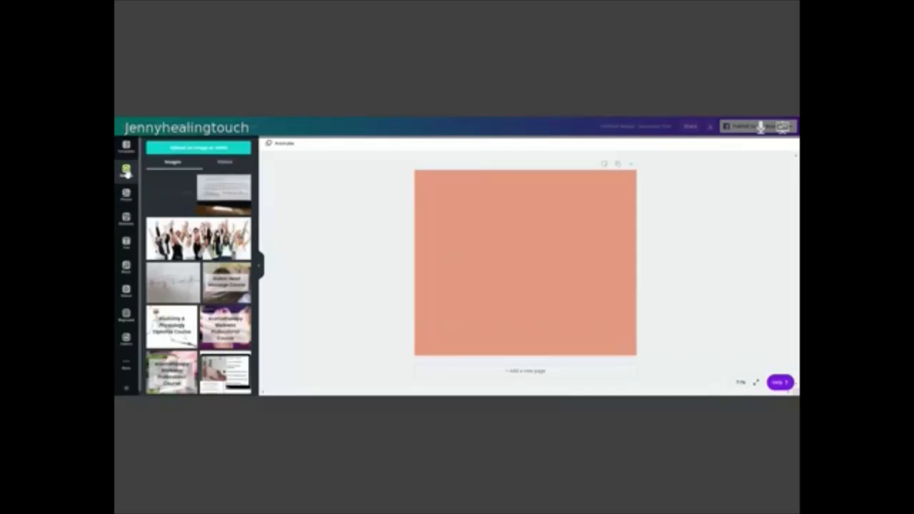